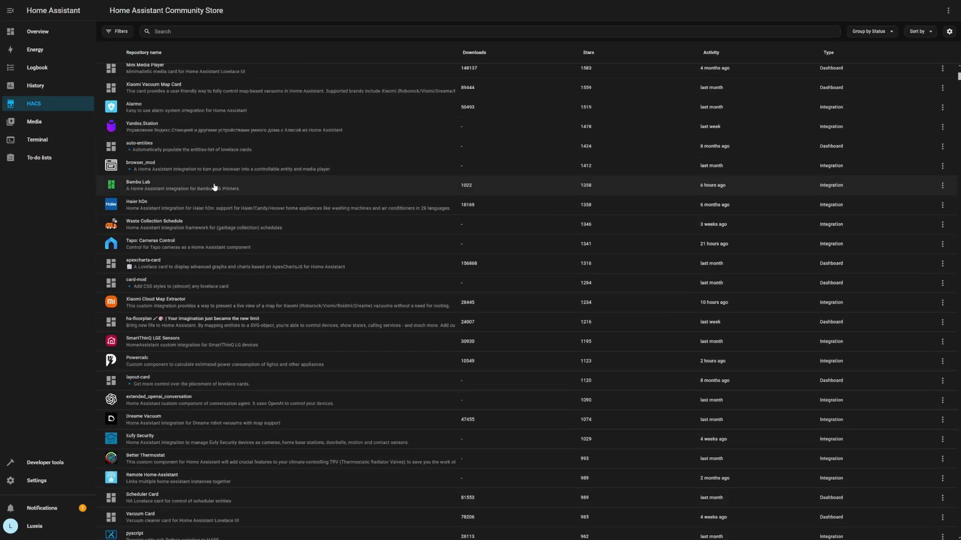
scroll(214, 187, down, 5)
- Scroll down and back up through the HACS repository list as a preview
scroll(229, 223, up, 8)
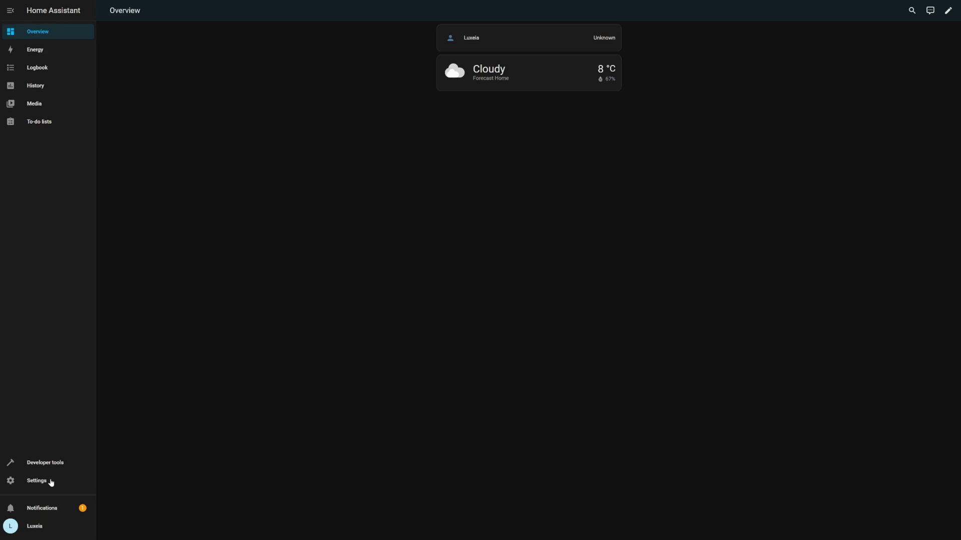
- Find 'ssh' in the Add-on Store and install Advanced SSH & Web Terminal
click(51, 482)
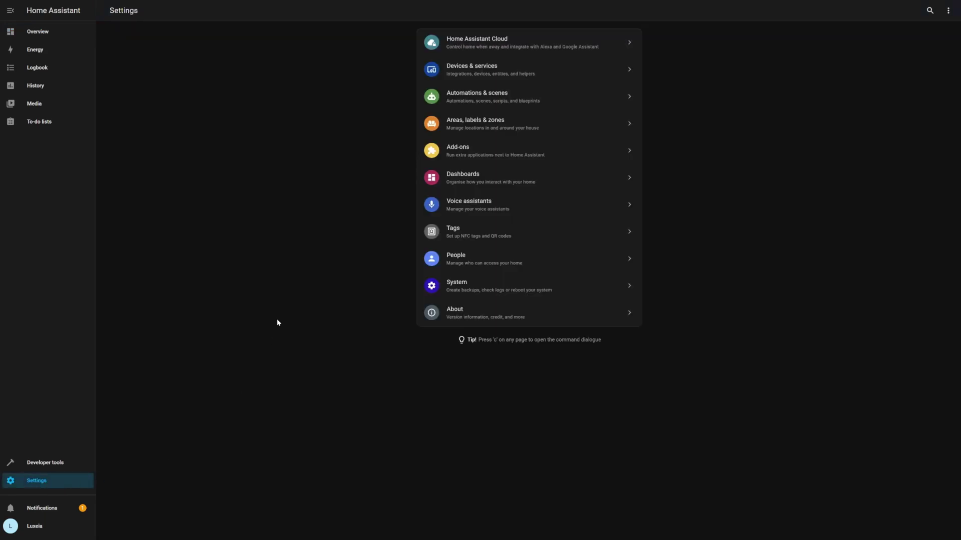
click(468, 147)
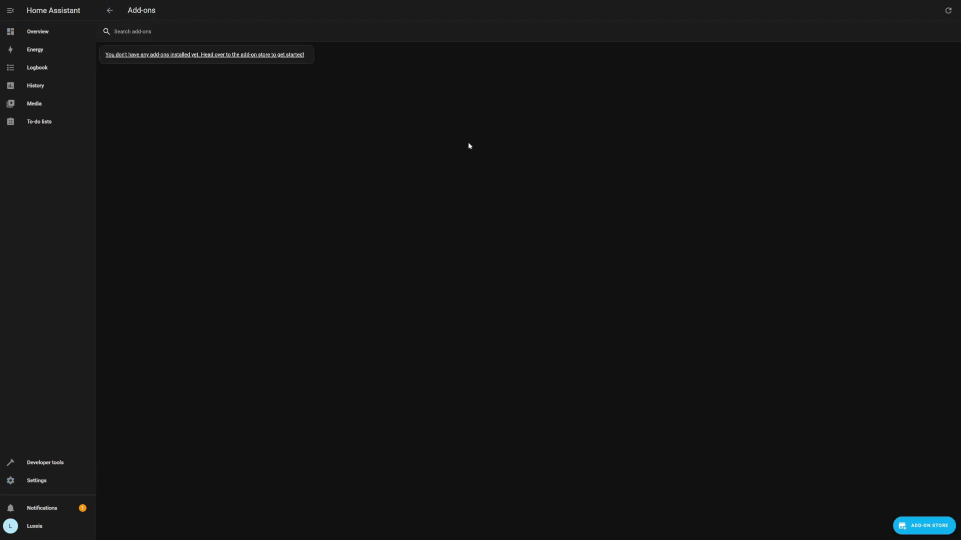
click(915, 527)
click(152, 31)
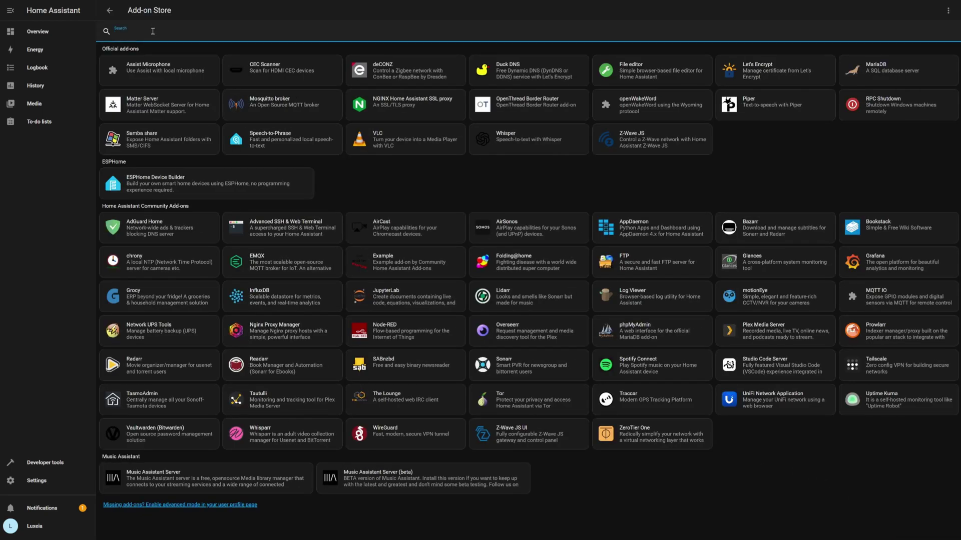
text(ssh)
click(197, 97)
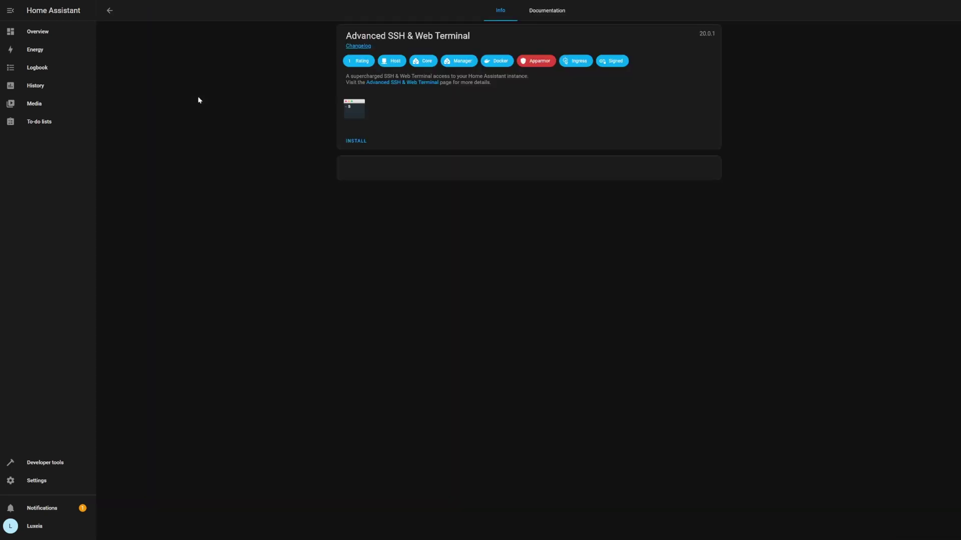
click(345, 141)
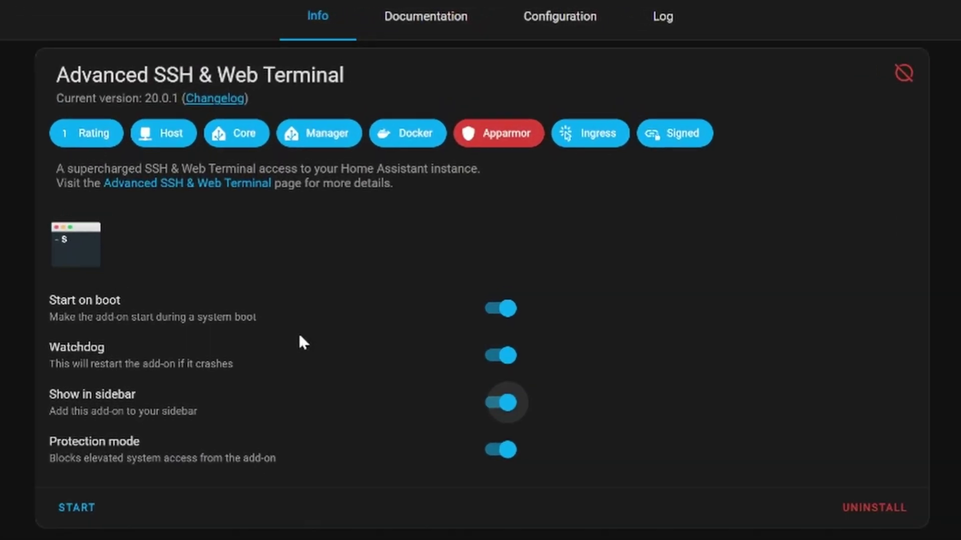
- Review the add-on's Configuration options and its Log output
click(551, 34)
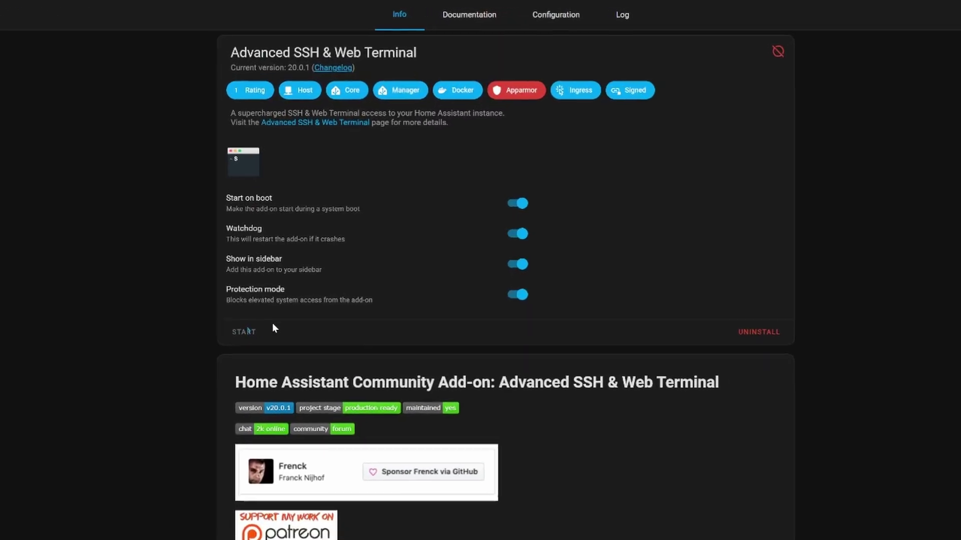
click(666, 25)
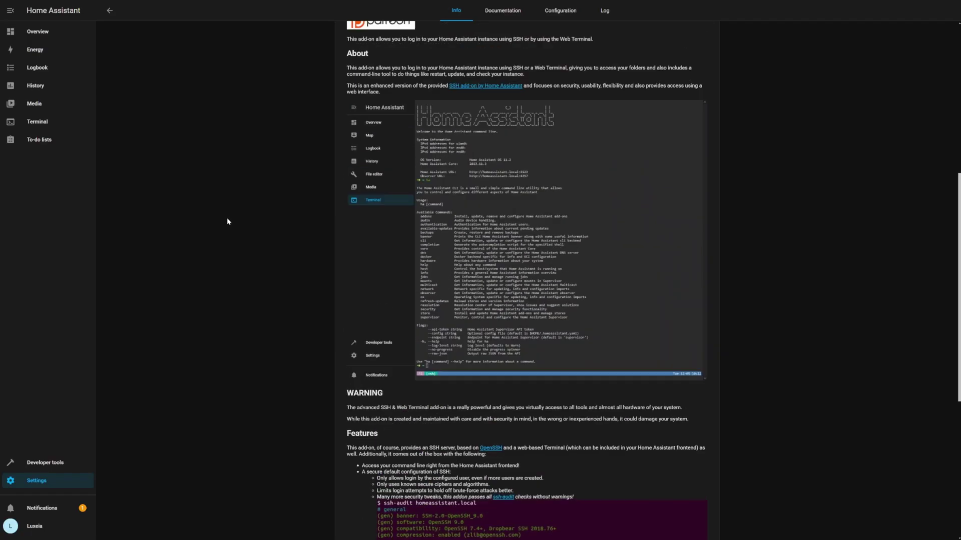
scroll(227, 219, up, 6)
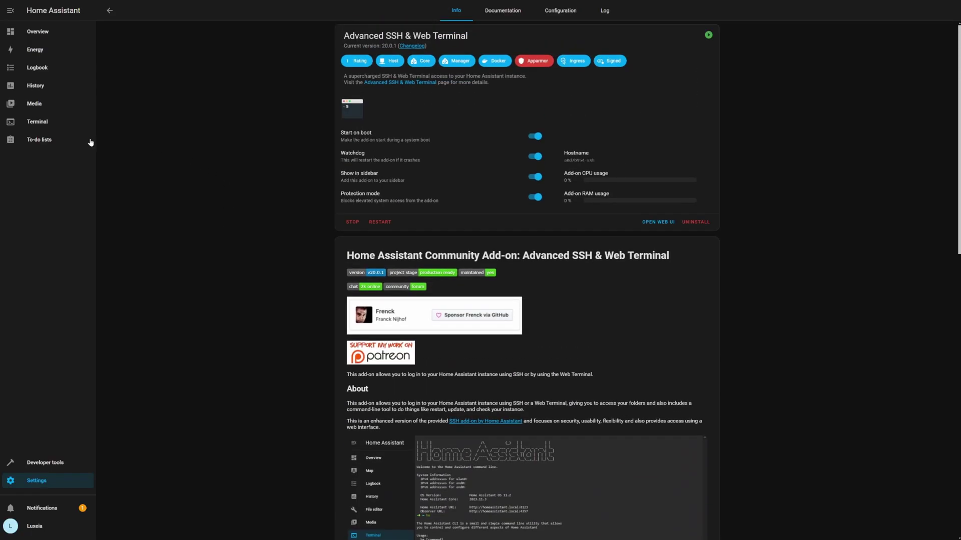
click(62, 123)
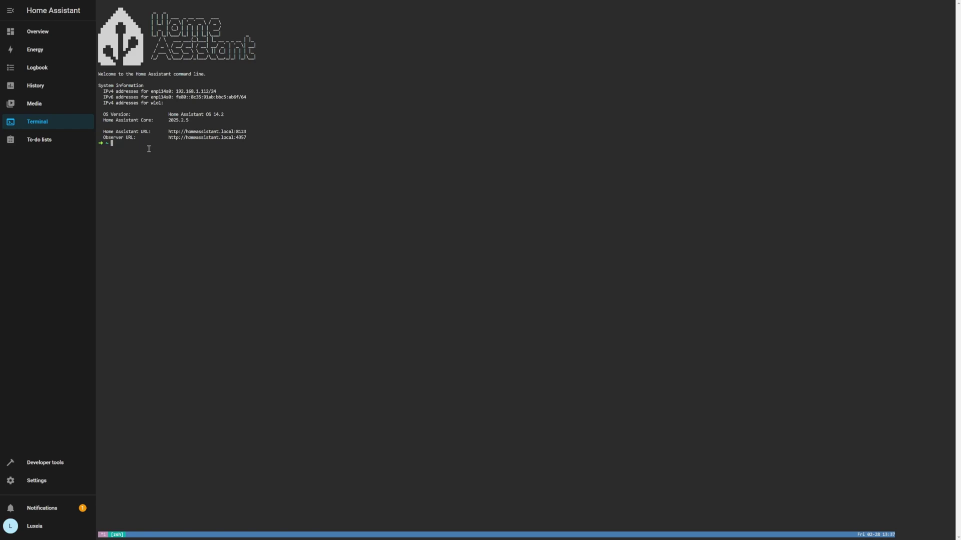
text(wget -O - http)
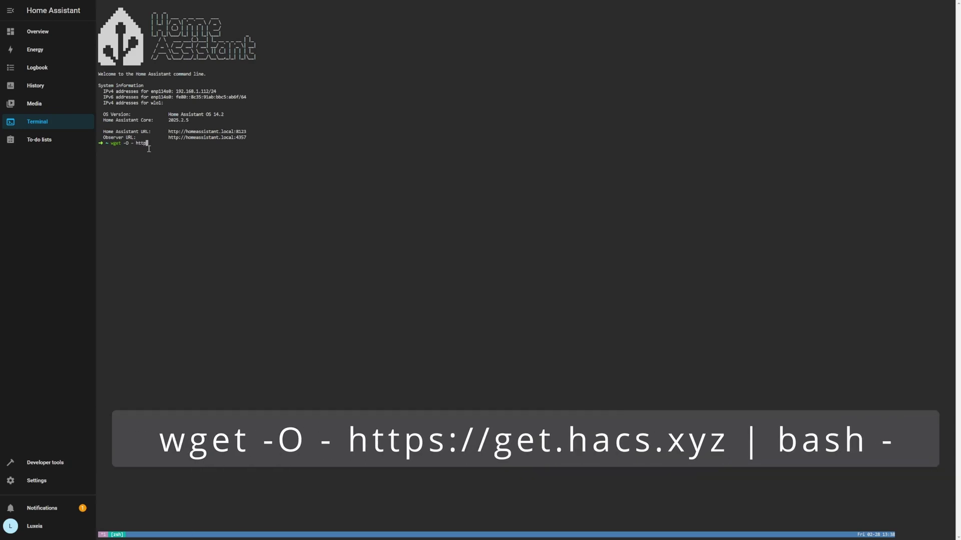
text(s://get.hacs.xyz | bash -)
key(Return)
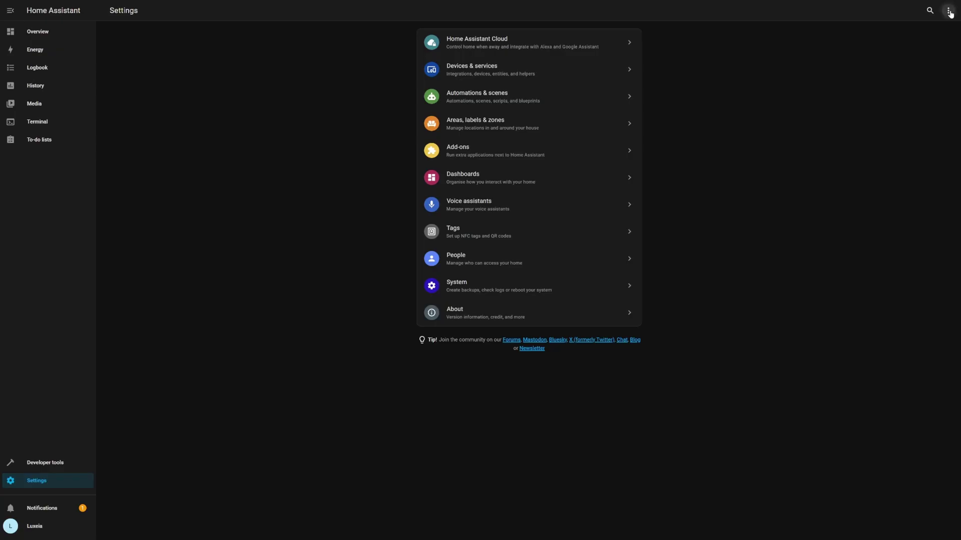
- Do a normal Restart Home Assistant from the Settings menu and confirm it
click(949, 11)
click(927, 54)
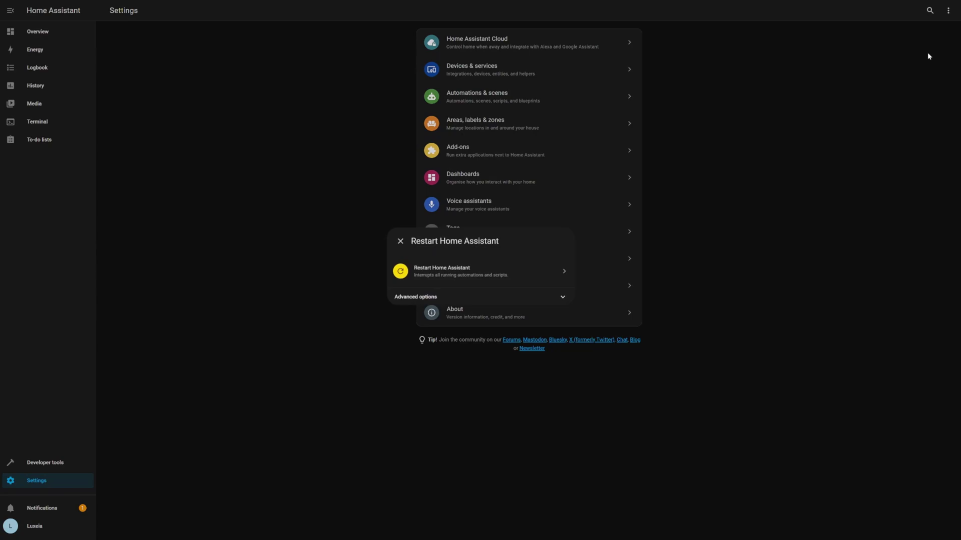
click(450, 274)
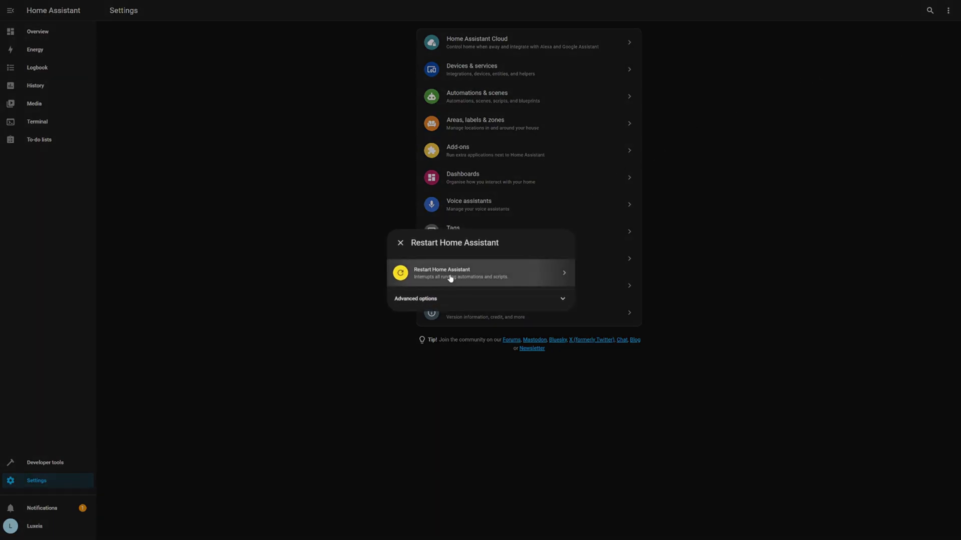
click(525, 288)
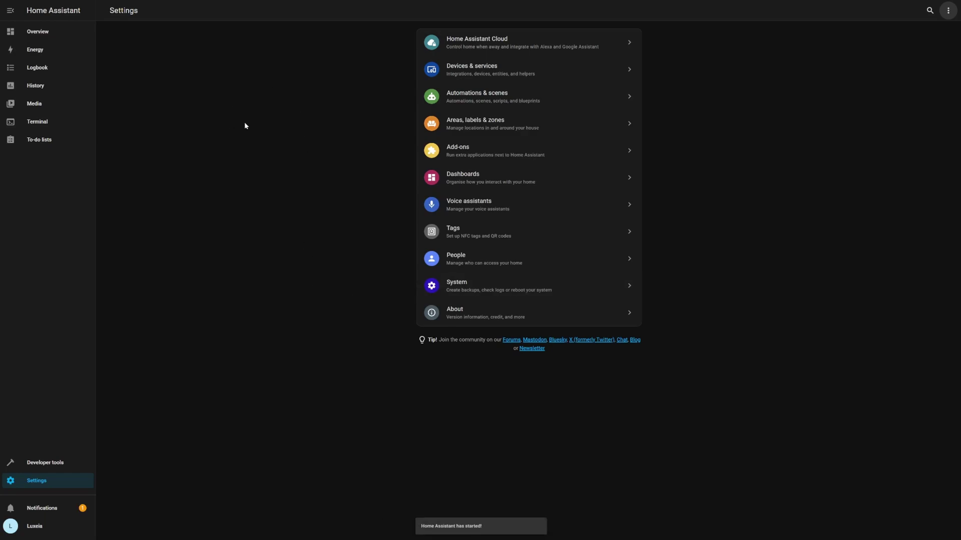
- Add the HACS integration under Devices & services and tick its acknowledgement checkboxes
click(472, 79)
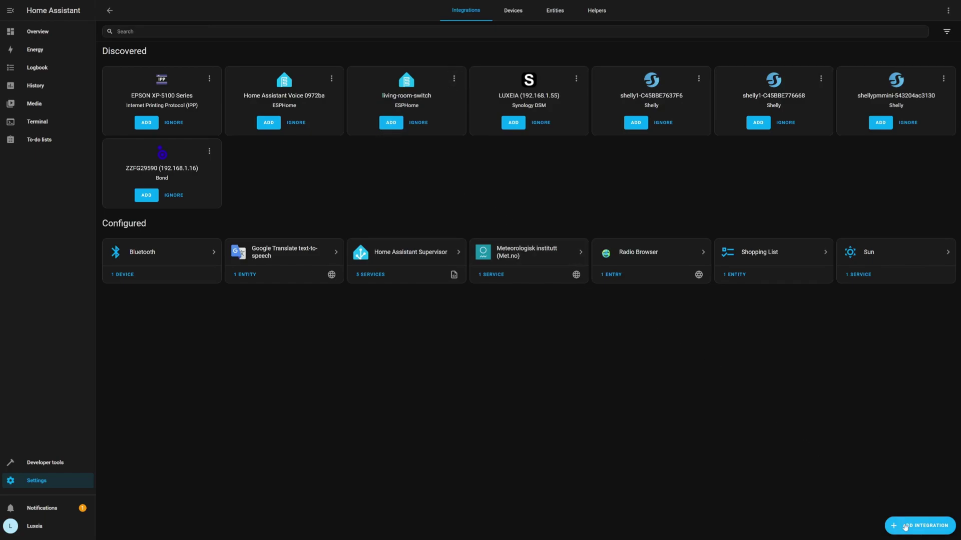
click(905, 526)
text(hacs)
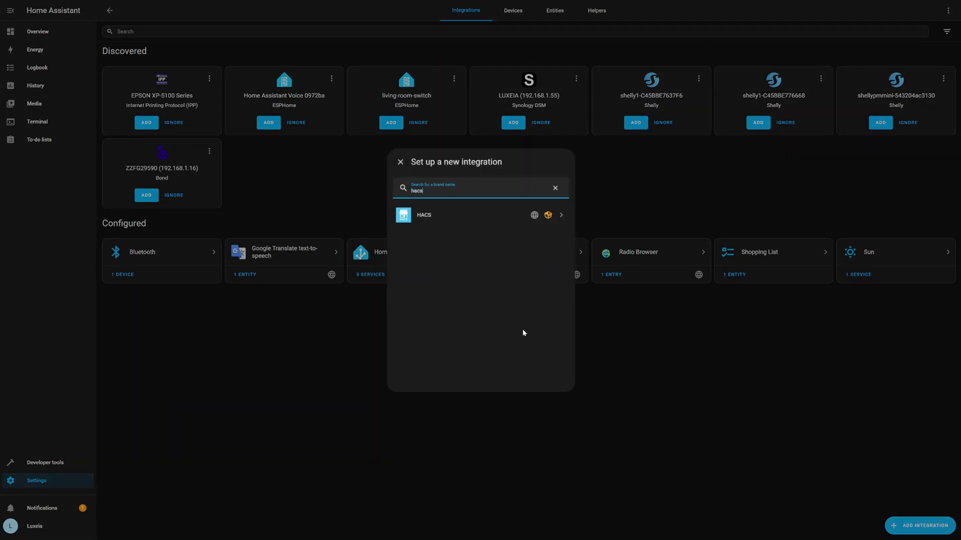
click(451, 215)
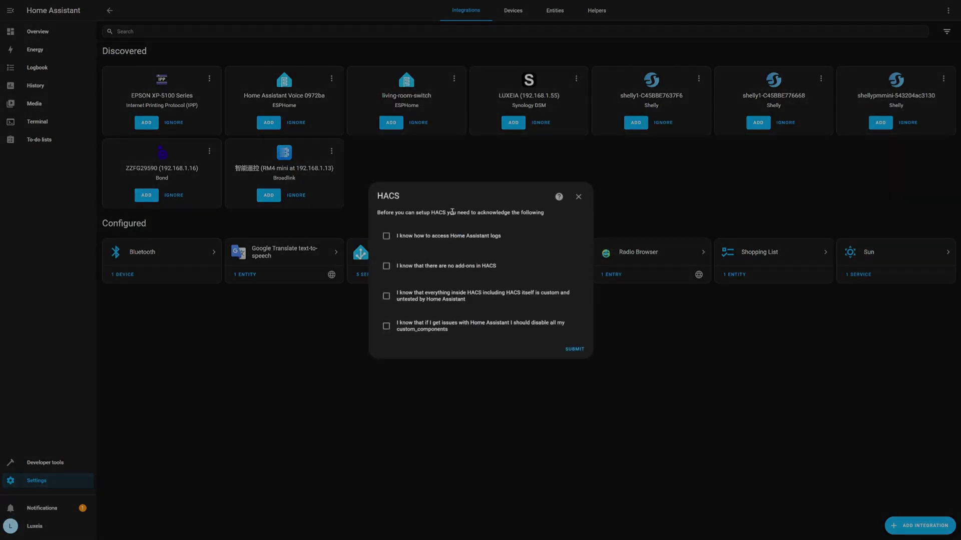
click(384, 240)
click(387, 266)
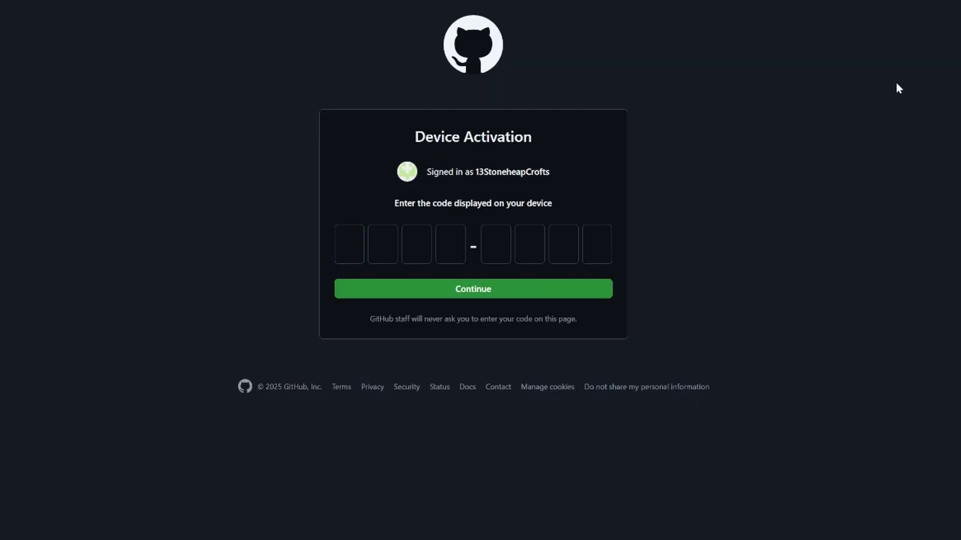
- Paste the HACS device code into GitHub's Device Activation boxes and continue
click(345, 249)
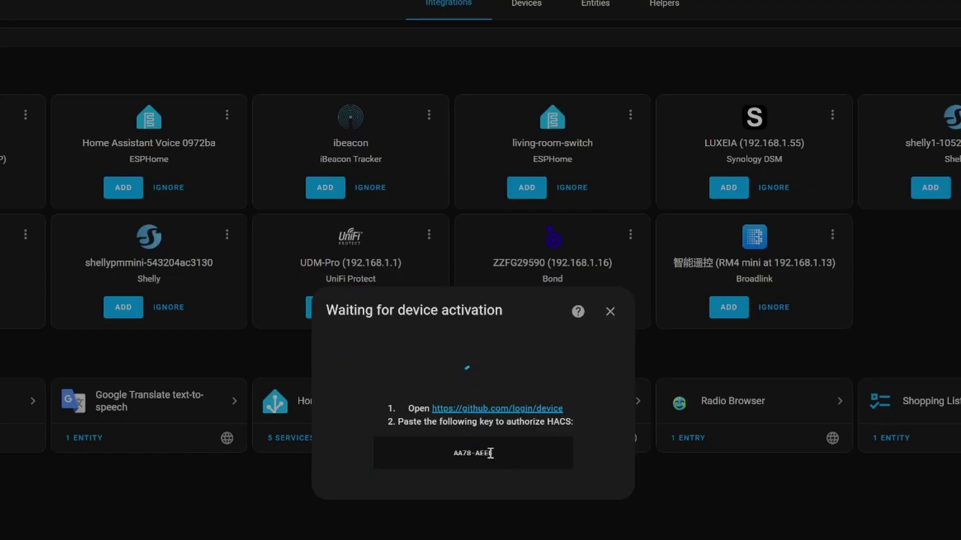
triple_click(490, 453)
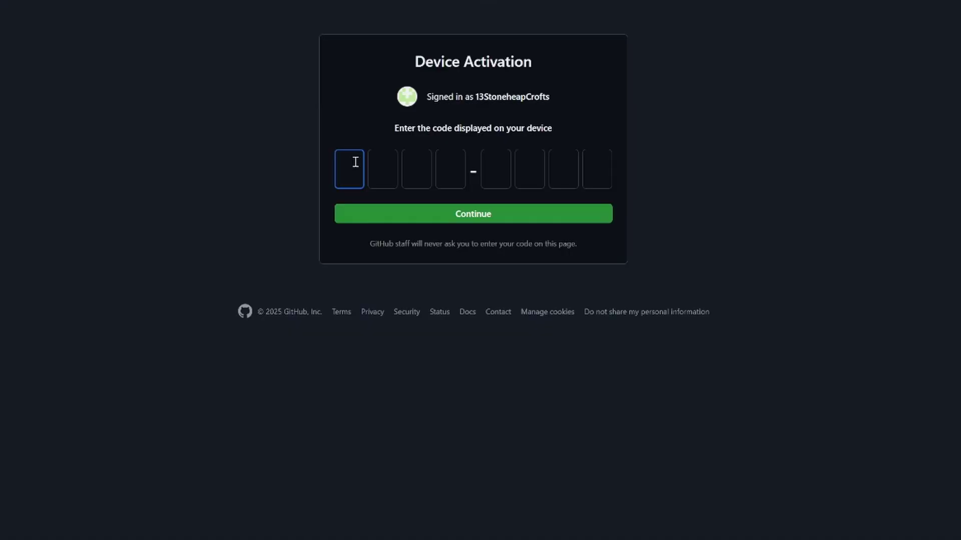
text(AA78-AEEE)
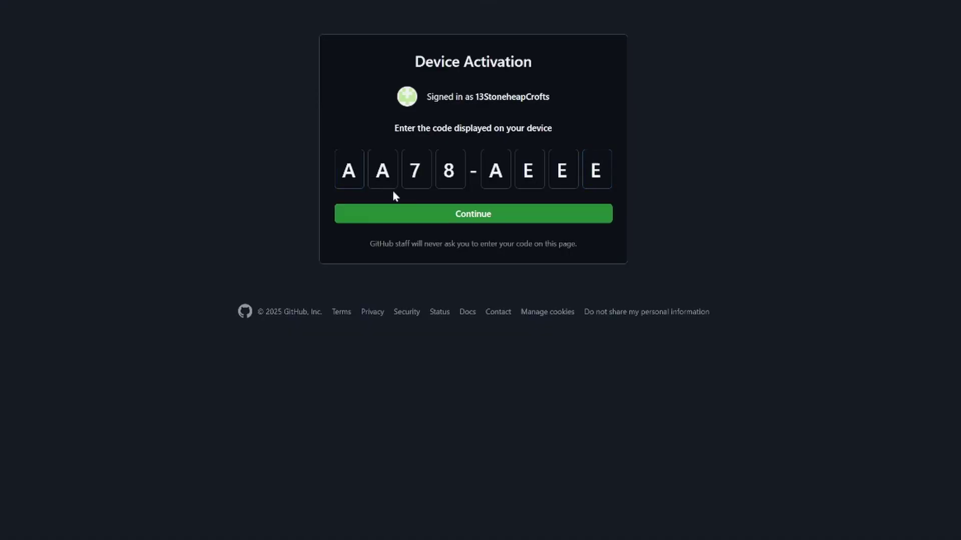
click(440, 215)
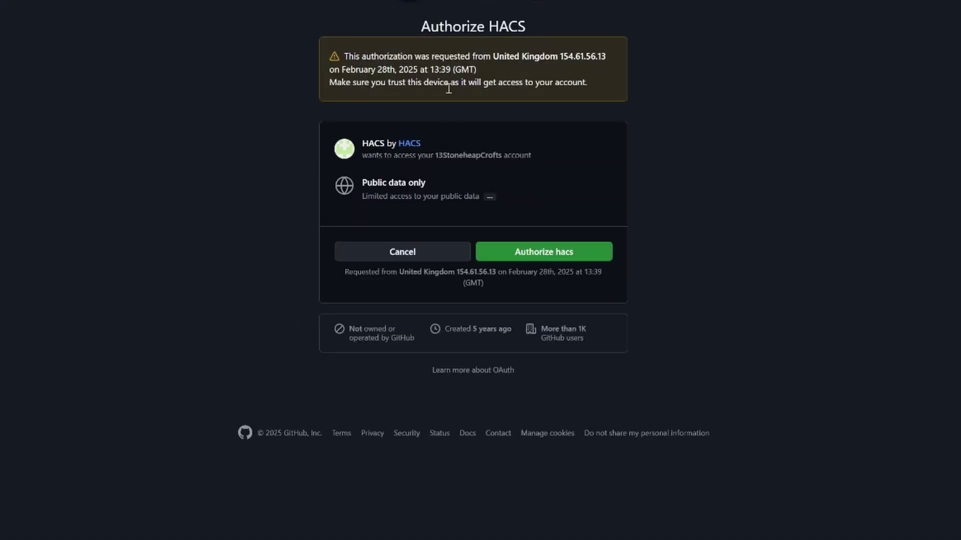
- Approve 'Authorize hacs' on the GitHub authorization page
click(535, 257)
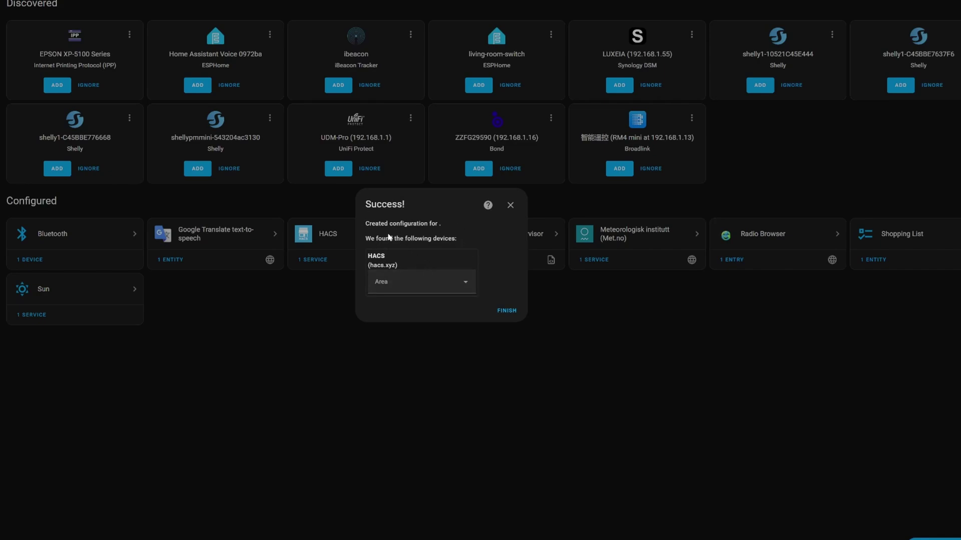
- Close the HACS Success dialog with Finish
click(505, 311)
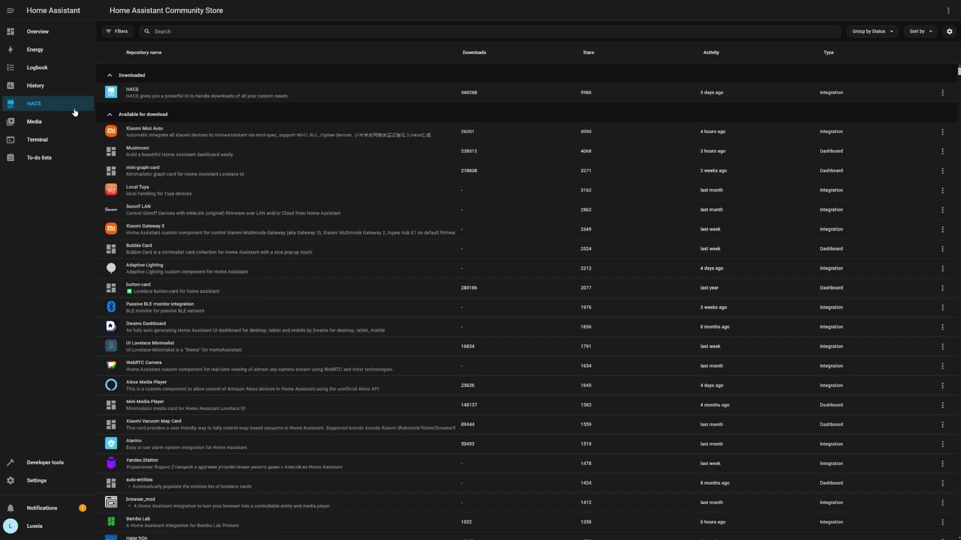
- Download Mushroom v4.2.1, reload the browser, and return to the store list
scroll(221, 161, down, 15)
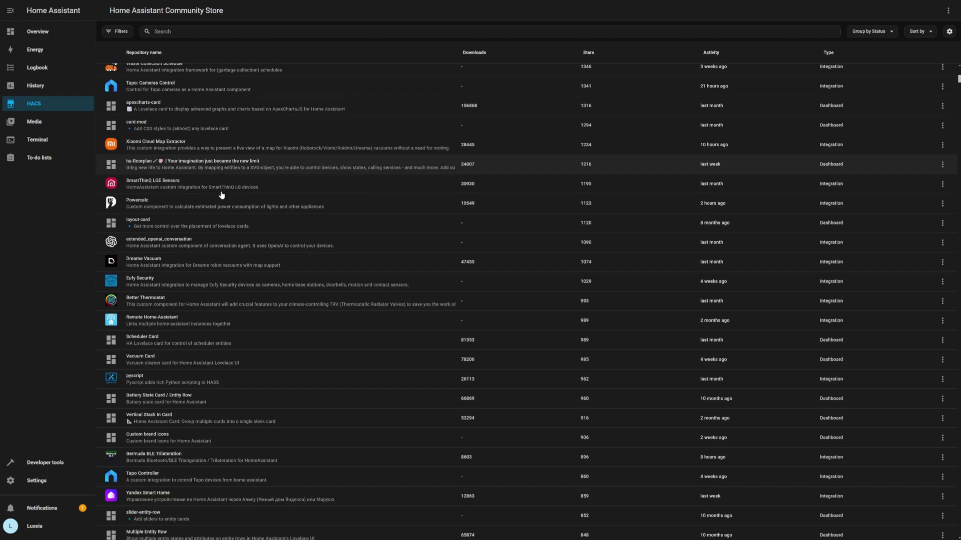
scroll(229, 227, up, 15)
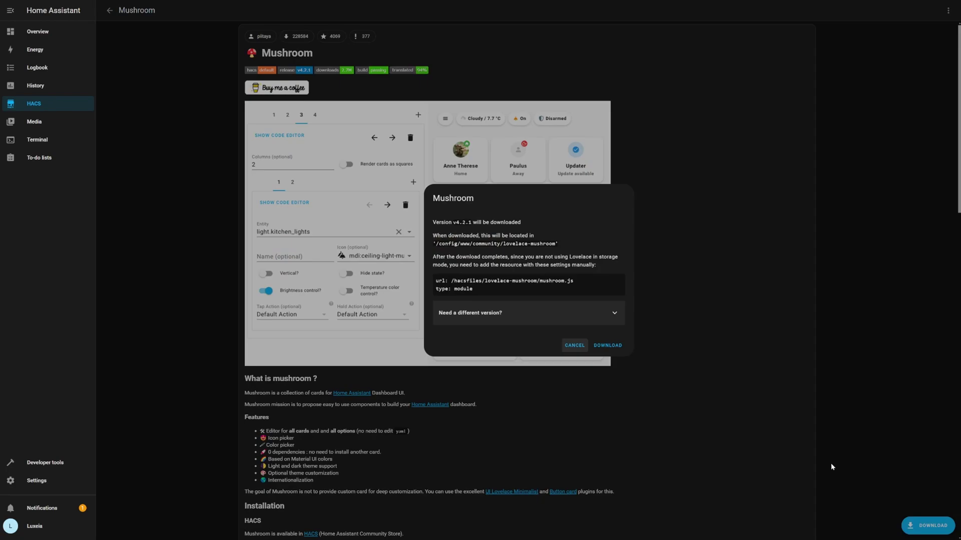
click(607, 346)
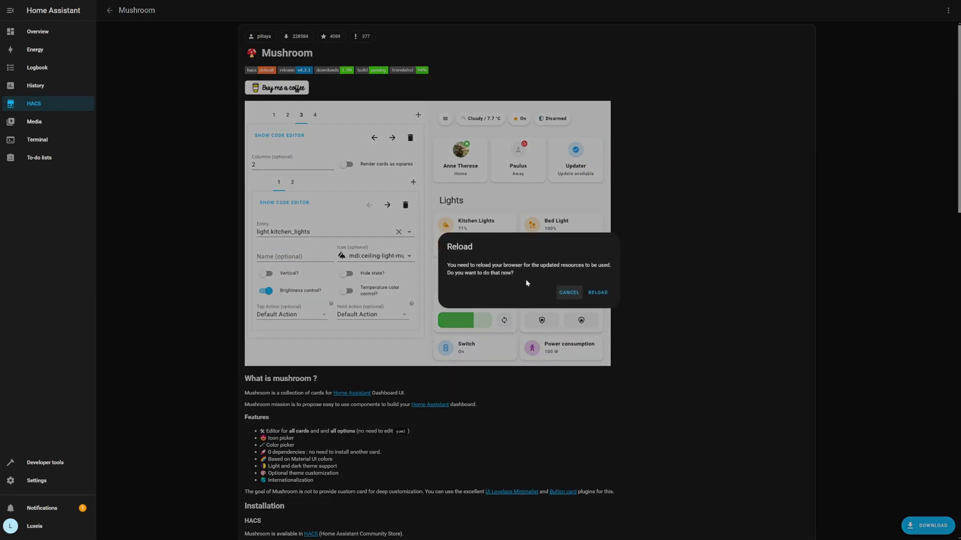
click(597, 292)
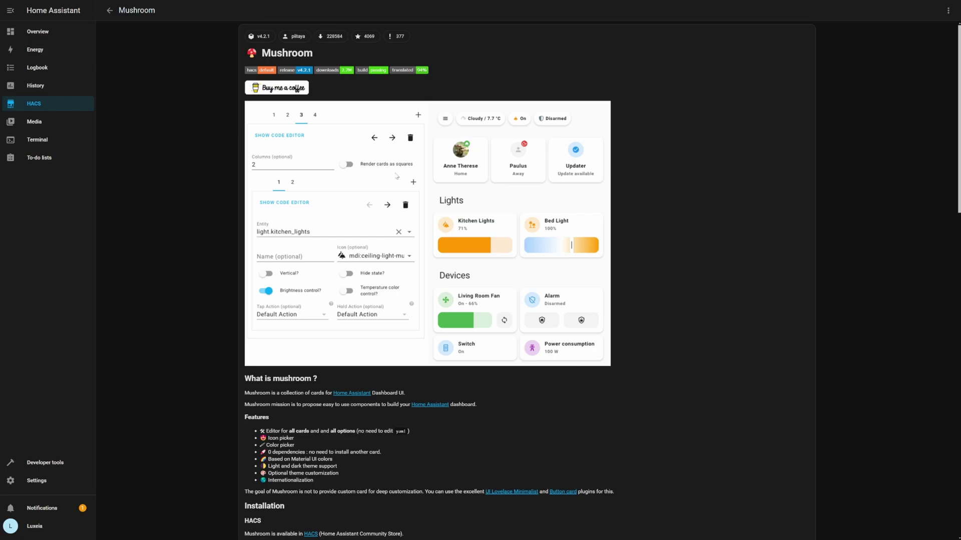
click(109, 11)
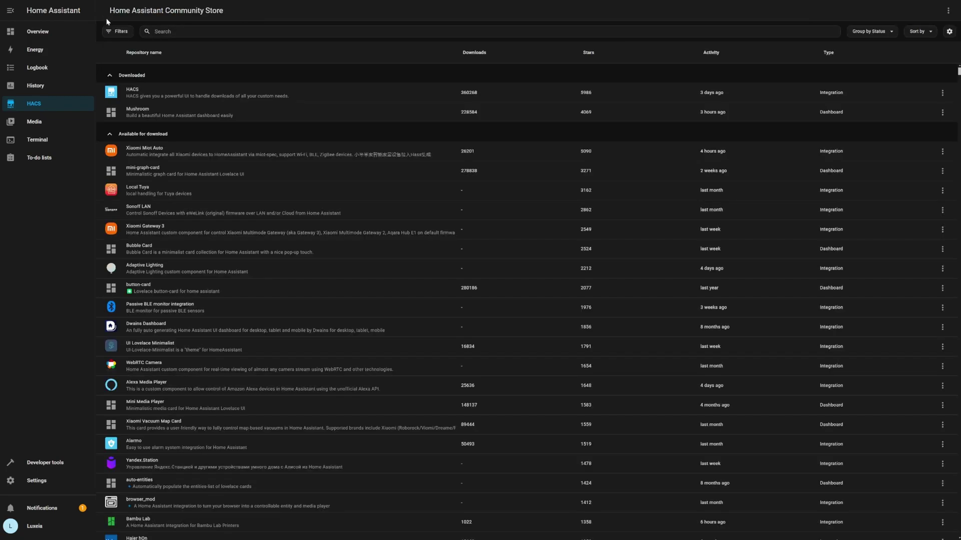
- Filter repositories to type Integration and download Adaptive Lighting v1.25.0
click(118, 31)
click(152, 106)
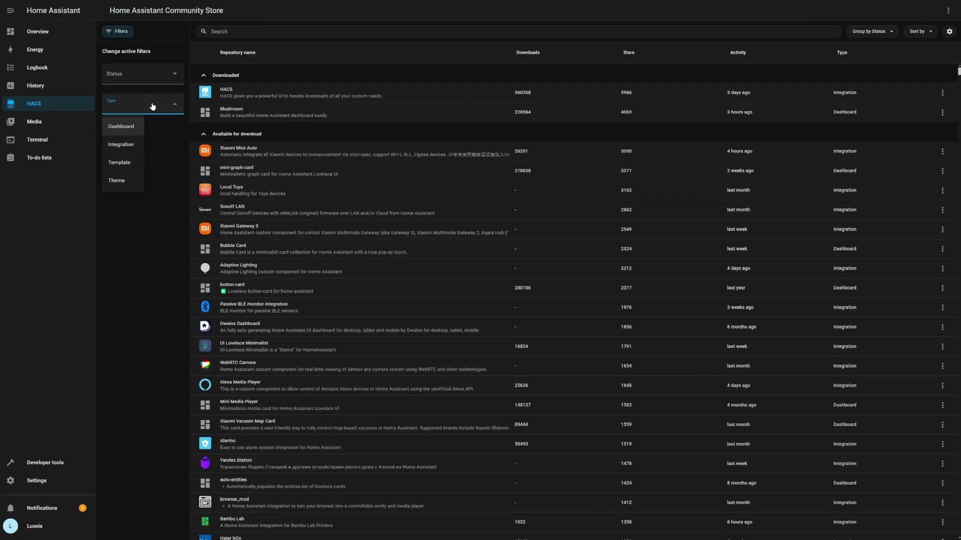
click(121, 145)
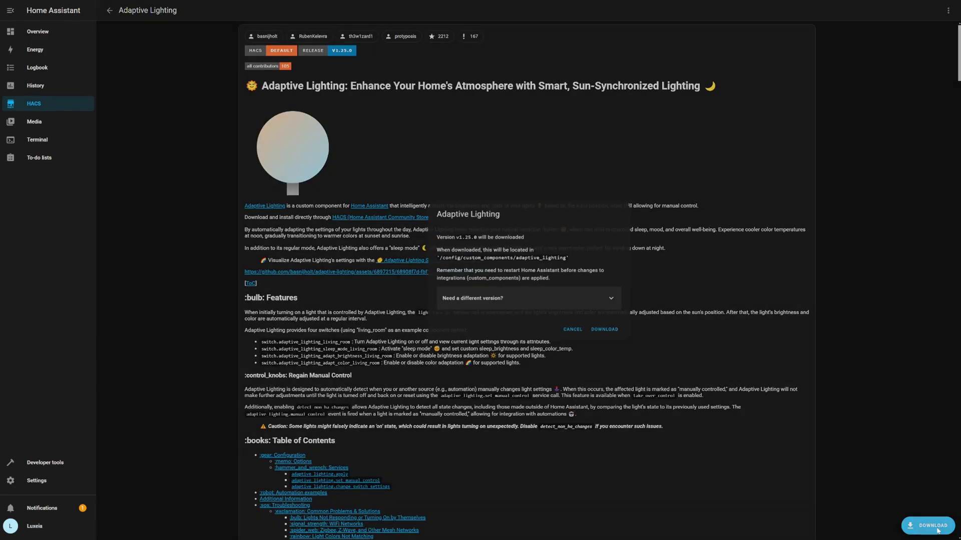
click(608, 333)
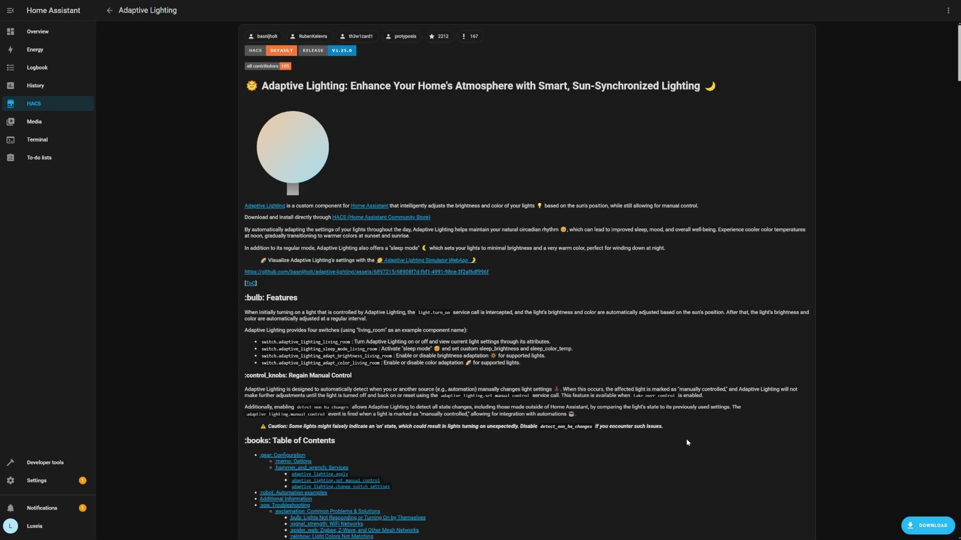
- Restart Home Assistant through the Settings 'Restart required' repair, then go to Devices & services
click(40, 481)
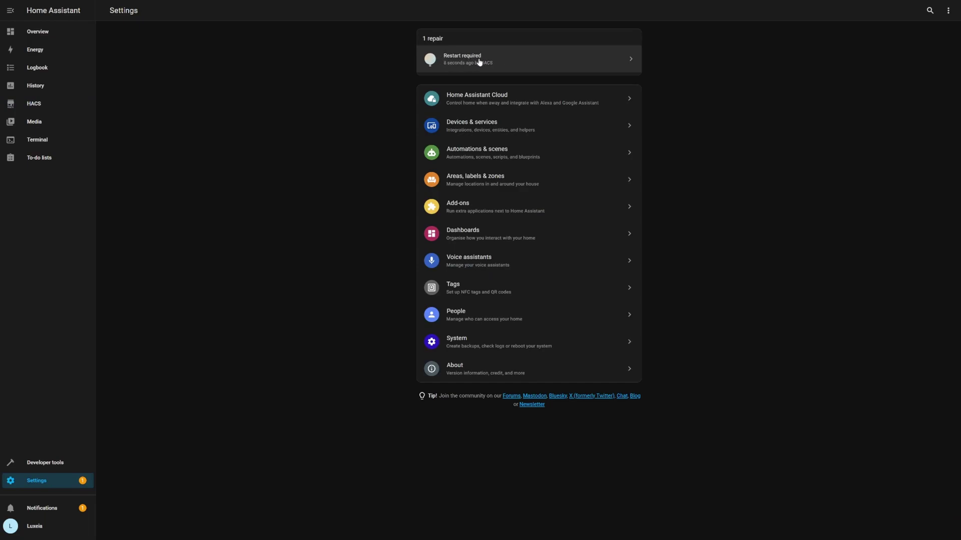
click(509, 60)
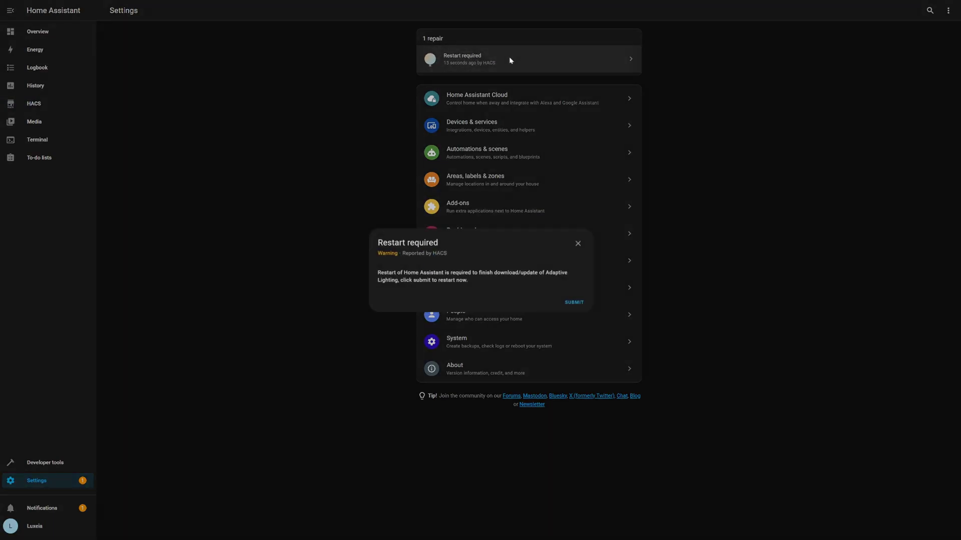
click(563, 302)
click(542, 293)
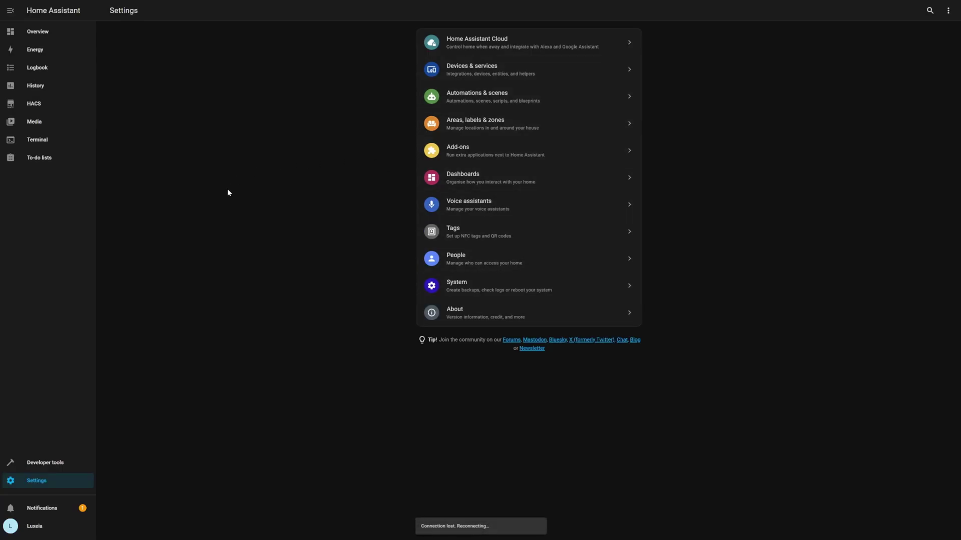
click(481, 74)
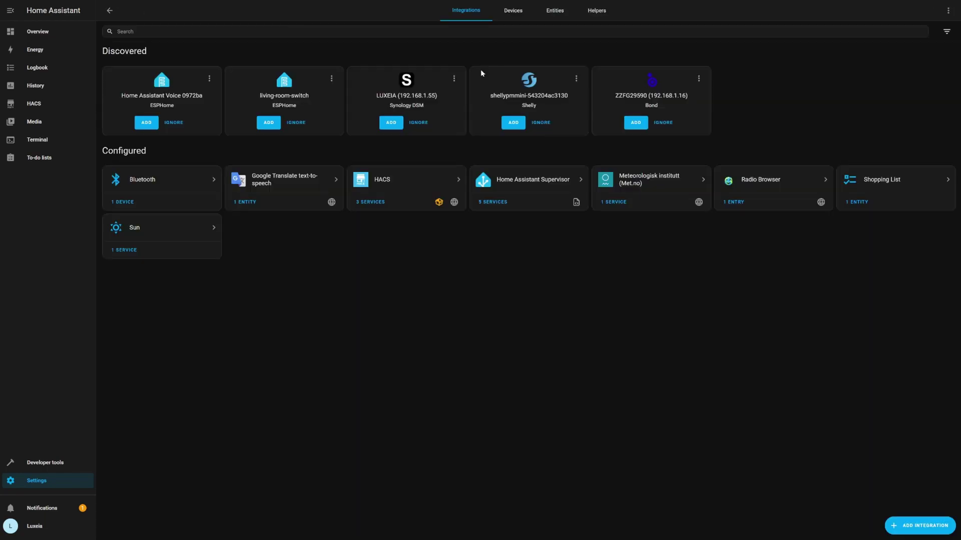
- Add an Adaptive Lighting integration instance named 'Home' and open its device page
click(896, 529)
text(a)
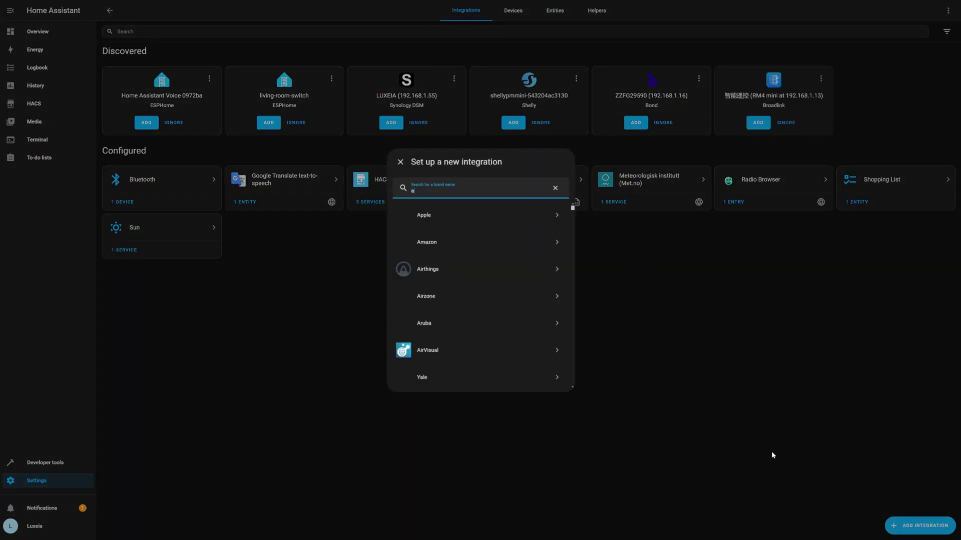
text(dap)
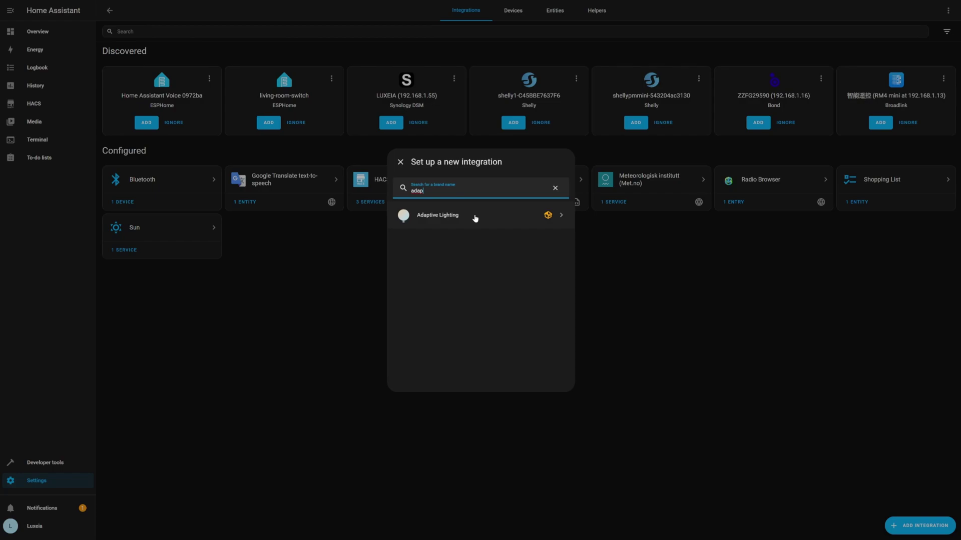
click(473, 216)
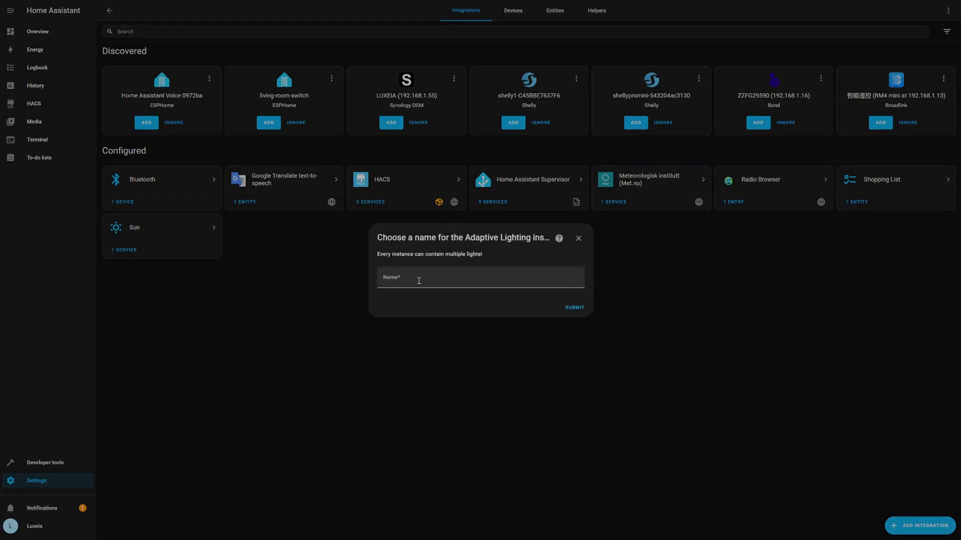
click(418, 280)
text(A)
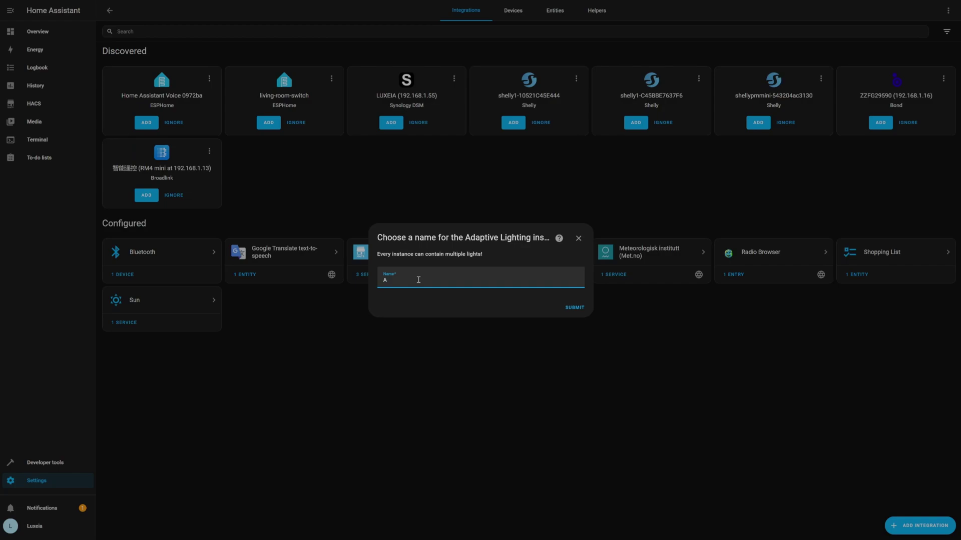
key(BackSpace)
text(Home)
click(579, 308)
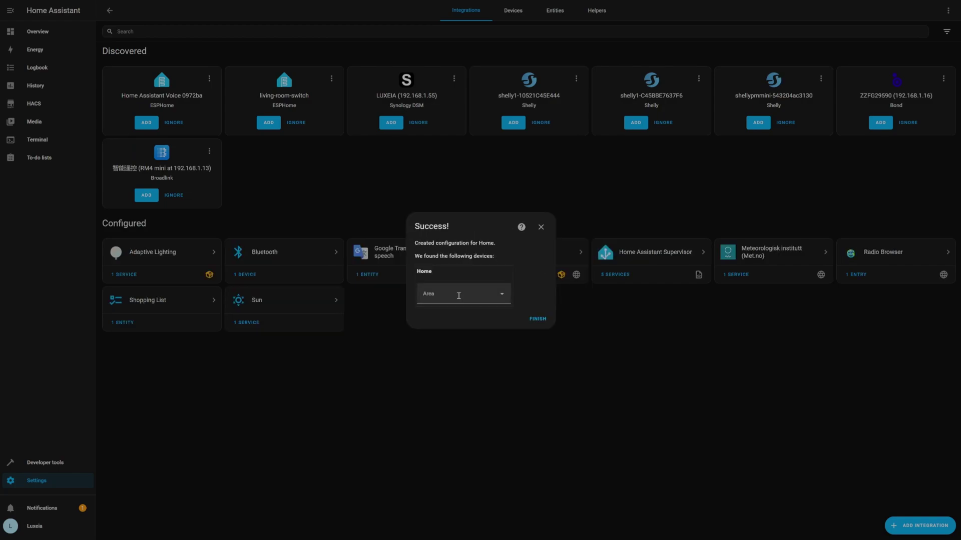
click(539, 322)
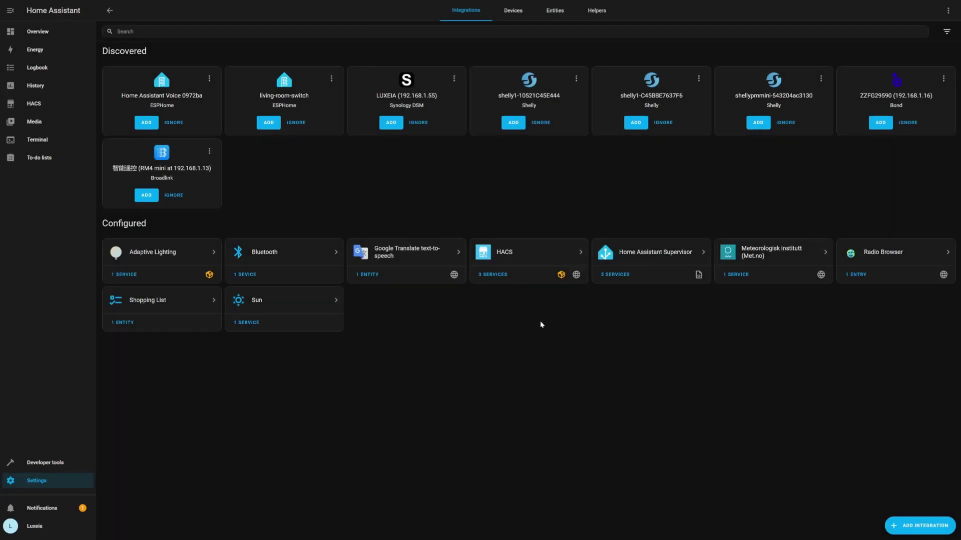
click(135, 272)
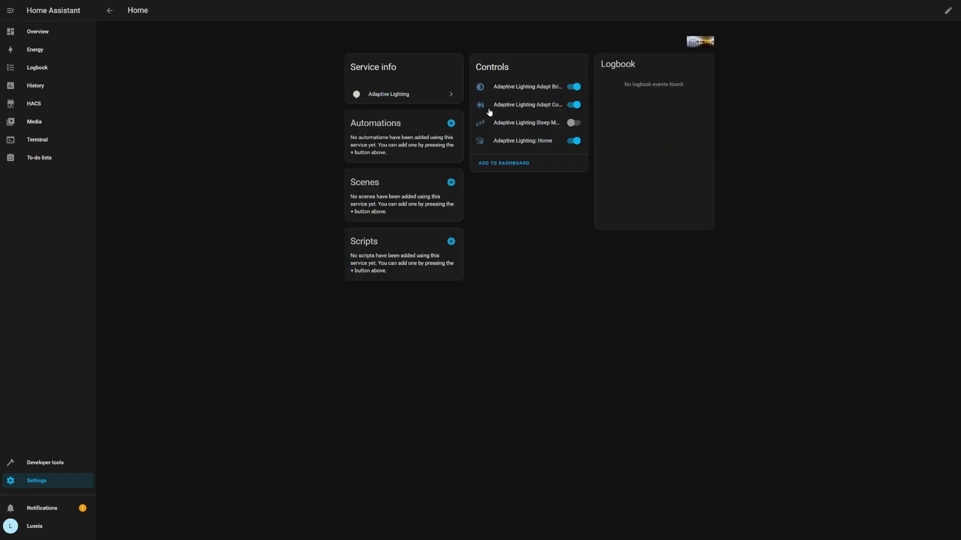